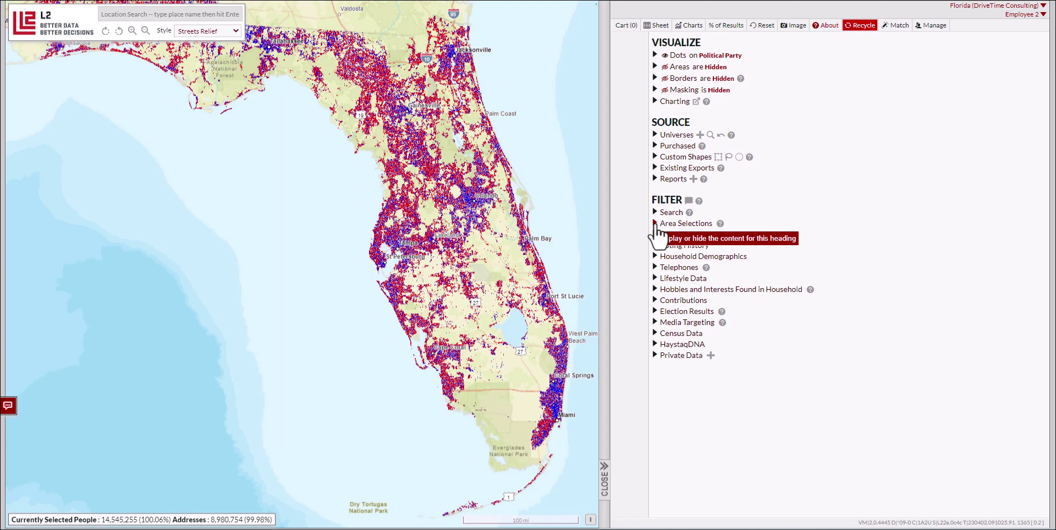
- List Florida's counties under Area Selections and examine the selected-people count and percentage of each county
{"action": "left_click", "coordinate": [654, 223]}
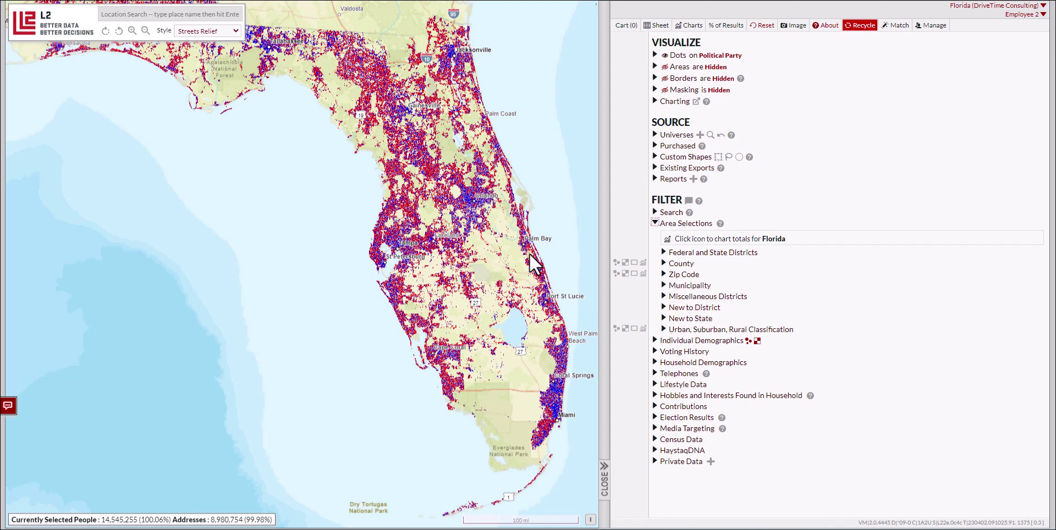
{"action": "left_click", "coordinate": [664, 264]}
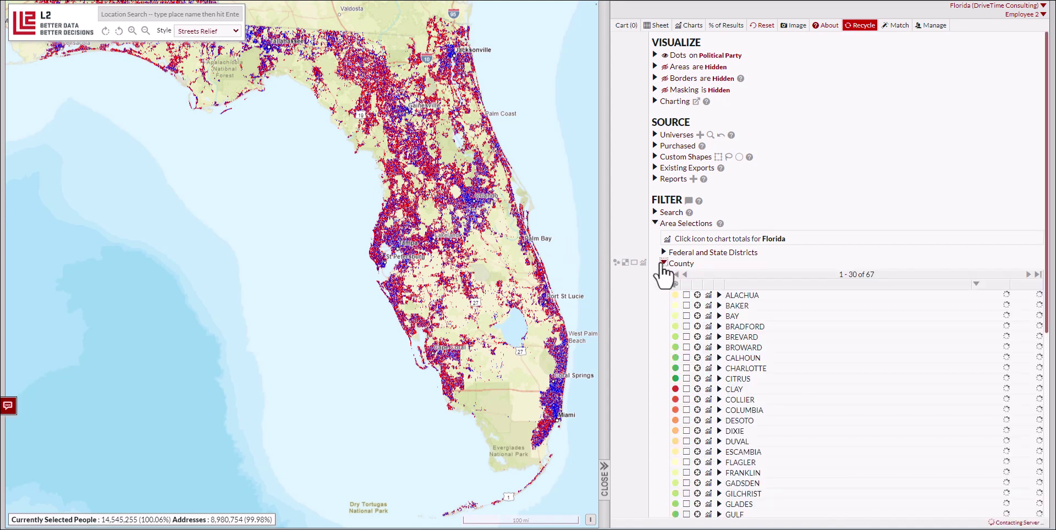
{"action": "scroll", "coordinate": [980, 177], "scroll_direction": "down", "scroll_amount": 1}
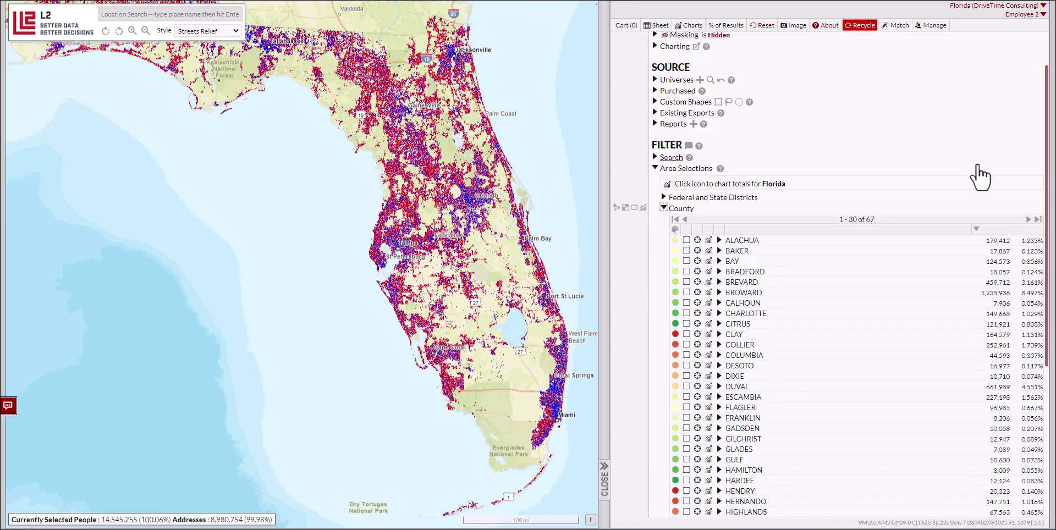
{"action": "scroll", "coordinate": [980, 177], "scroll_direction": "down", "scroll_amount": 2}
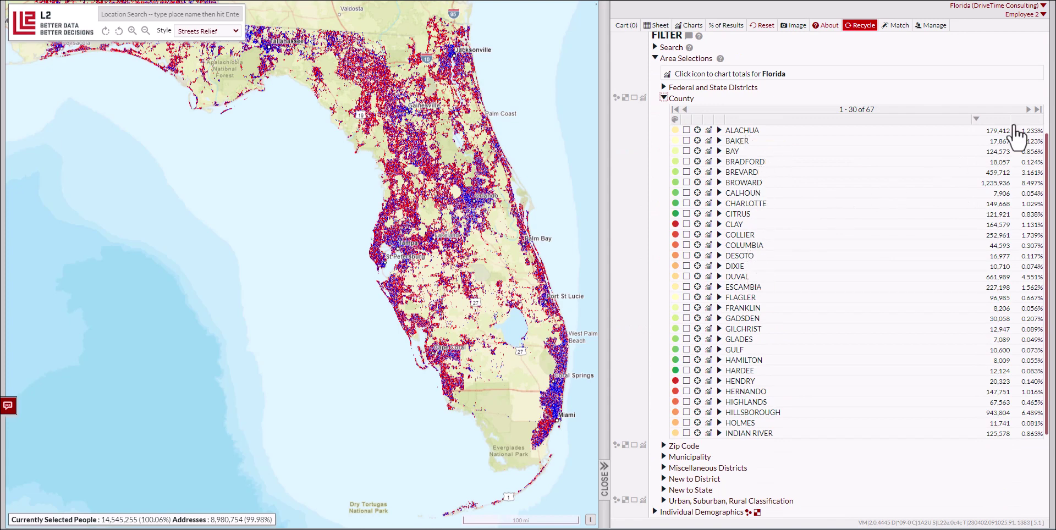
{"action": "left_click", "coordinate": [996, 203]}
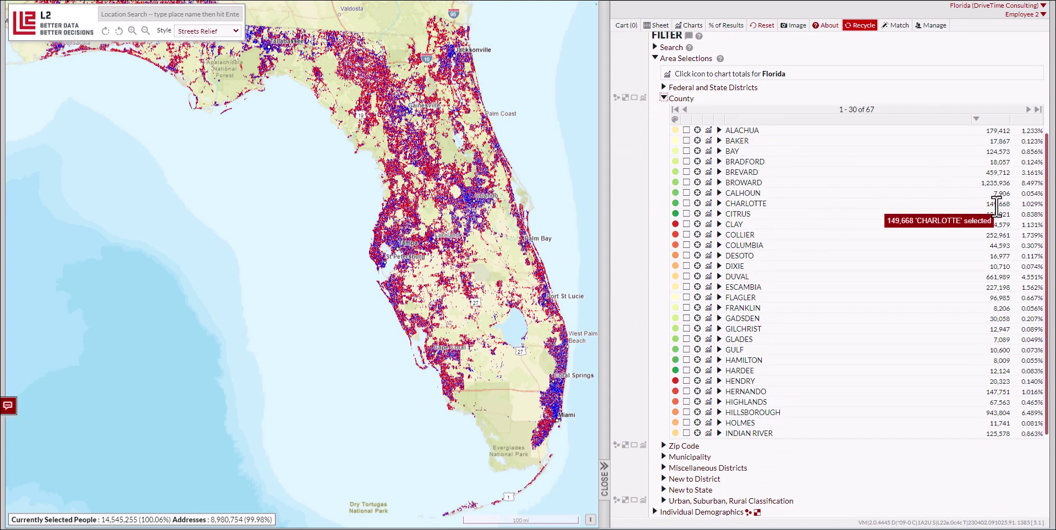
{"action": "mouse_move", "coordinate": [1032, 143]}
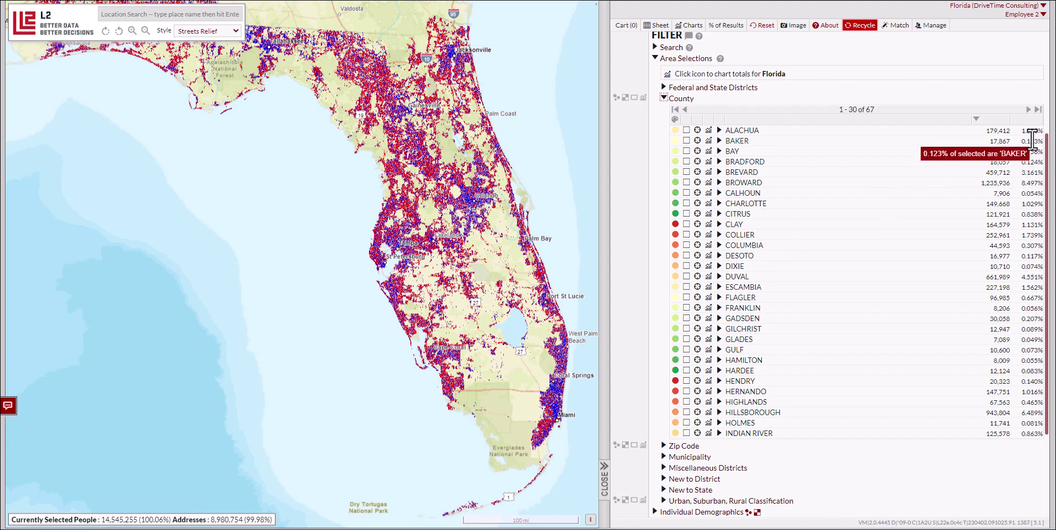
{"action": "mouse_move", "coordinate": [1032, 171]}
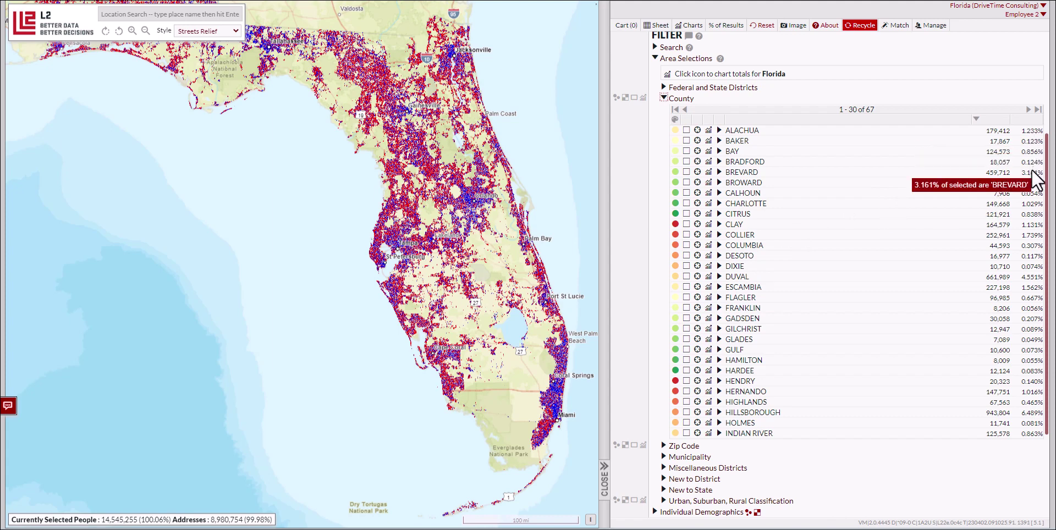
{"action": "mouse_move", "coordinate": [990, 138]}
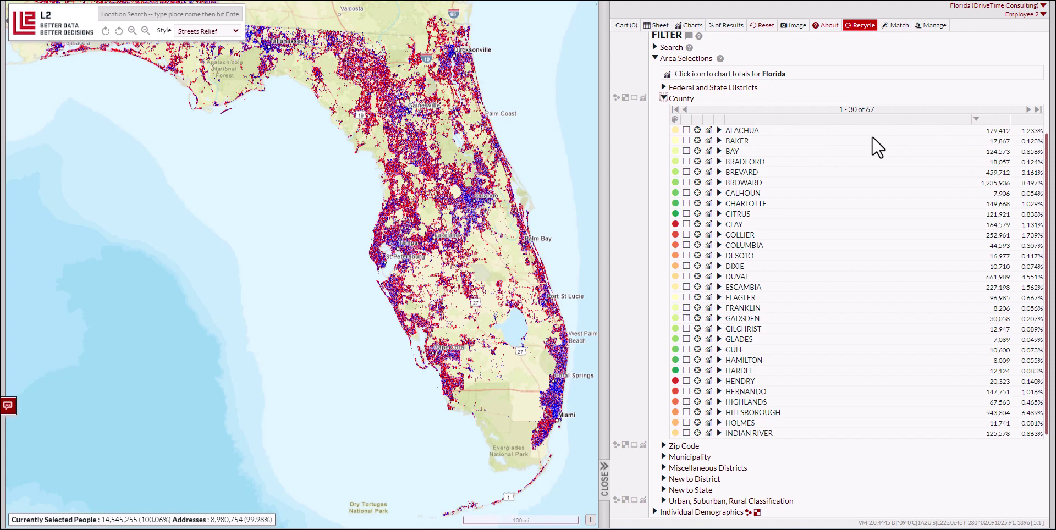
- Sort the county list by people count, first ascending and then descending, and finally by percentage in descending order
{"action": "left_click", "coordinate": [993, 121]}
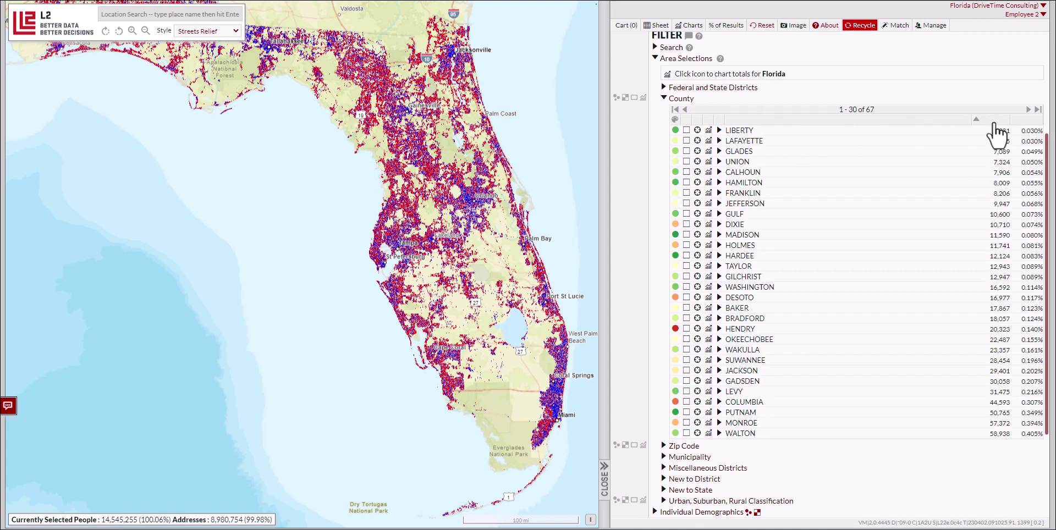
{"action": "left_click", "coordinate": [993, 122]}
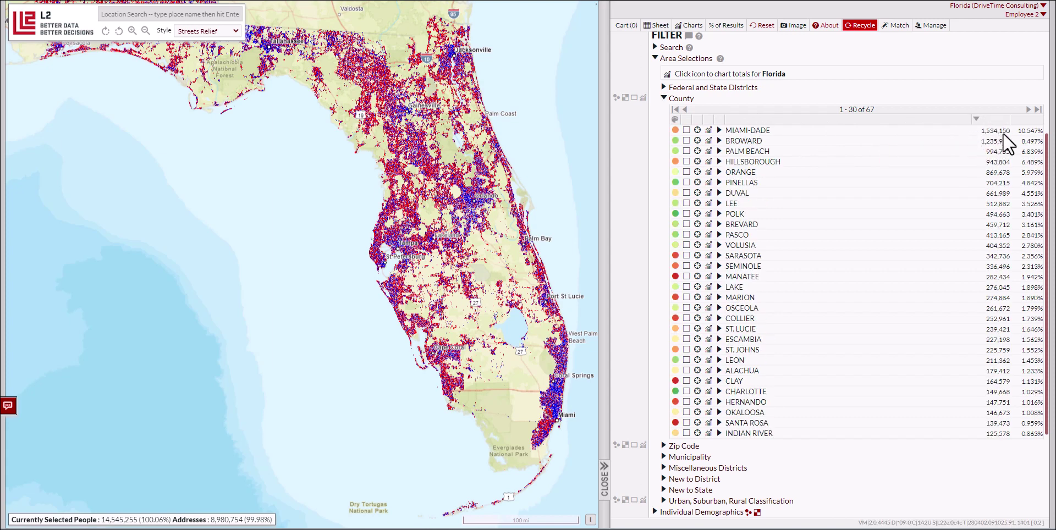
{"action": "left_click", "coordinate": [1024, 120]}
{"action": "left_click", "coordinate": [1024, 120]}
- Restrict the selection to Palm Beach County and bring it into view with the map area highlight, dismissing the highlight
{"action": "left_click", "coordinate": [687, 151]}
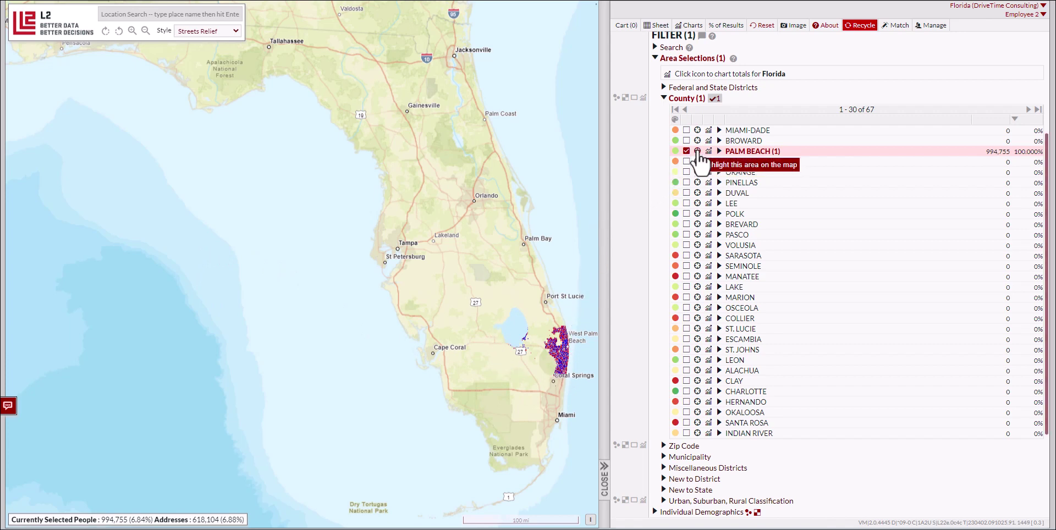
{"action": "left_click", "coordinate": [697, 151]}
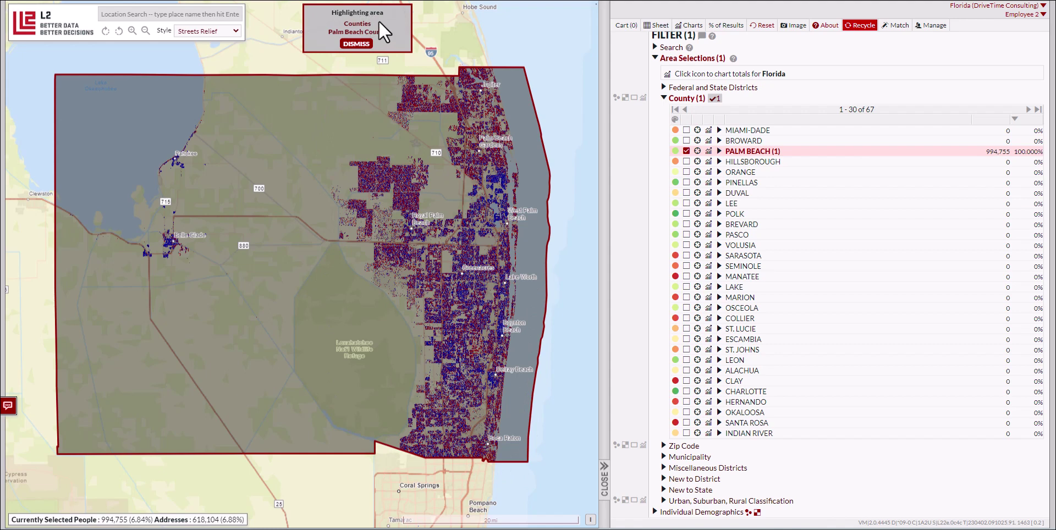
{"action": "left_click", "coordinate": [356, 44]}
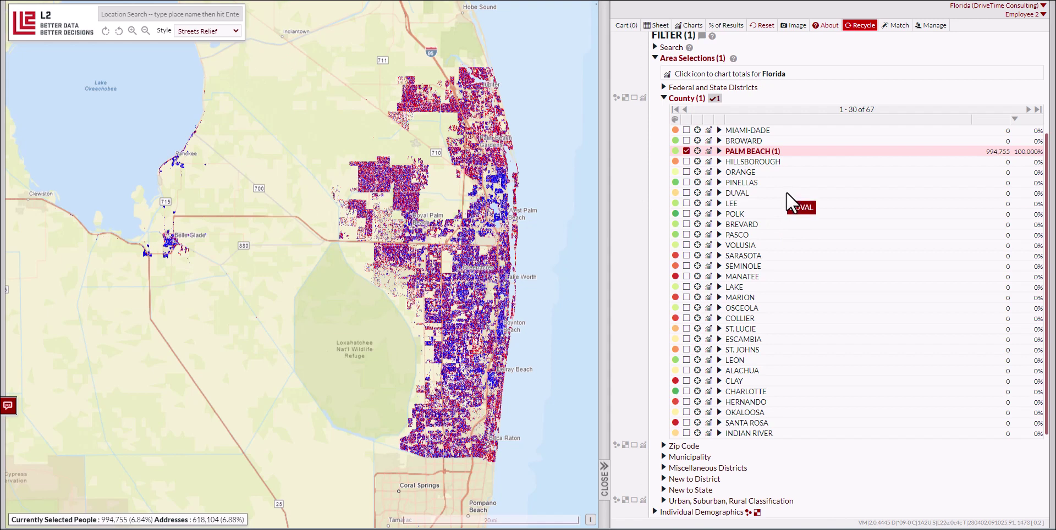
- Filter the Individual Demographics by gender to include only F
{"action": "scroll", "coordinate": [786, 193], "scroll_direction": "down", "scroll_amount": 3}
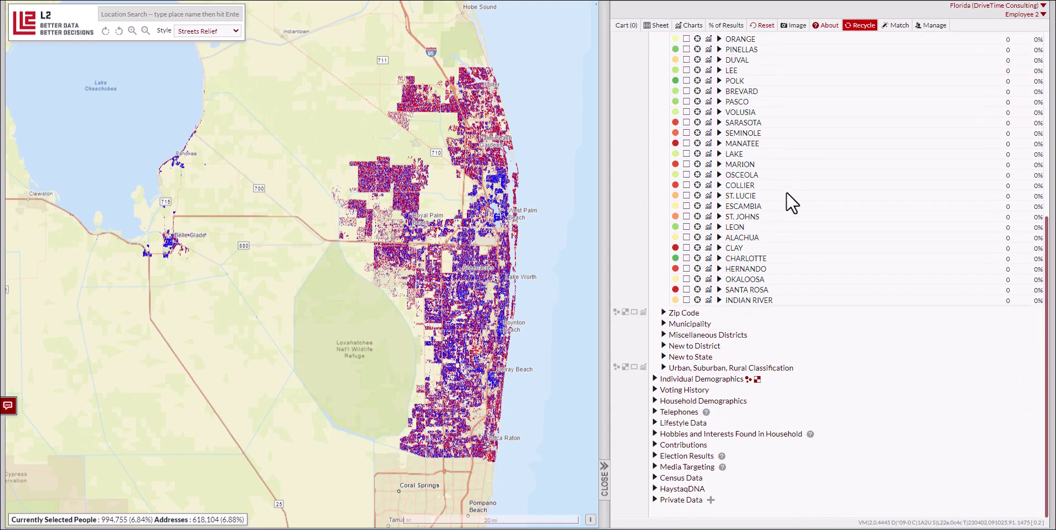
{"action": "left_click", "coordinate": [701, 380]}
{"action": "scroll", "coordinate": [715, 341], "scroll_direction": "down", "scroll_amount": 2}
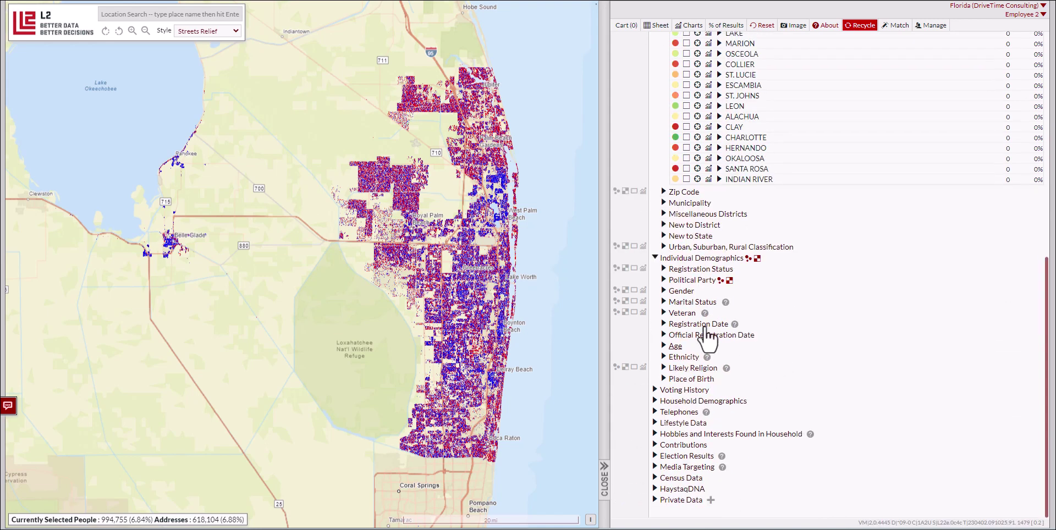
{"action": "left_click", "coordinate": [687, 294]}
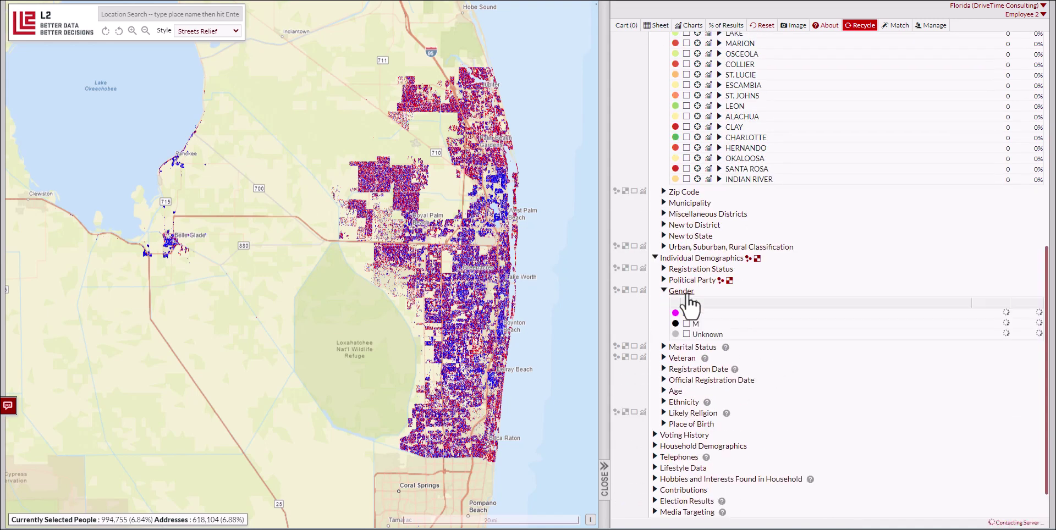
{"action": "left_click", "coordinate": [686, 313]}
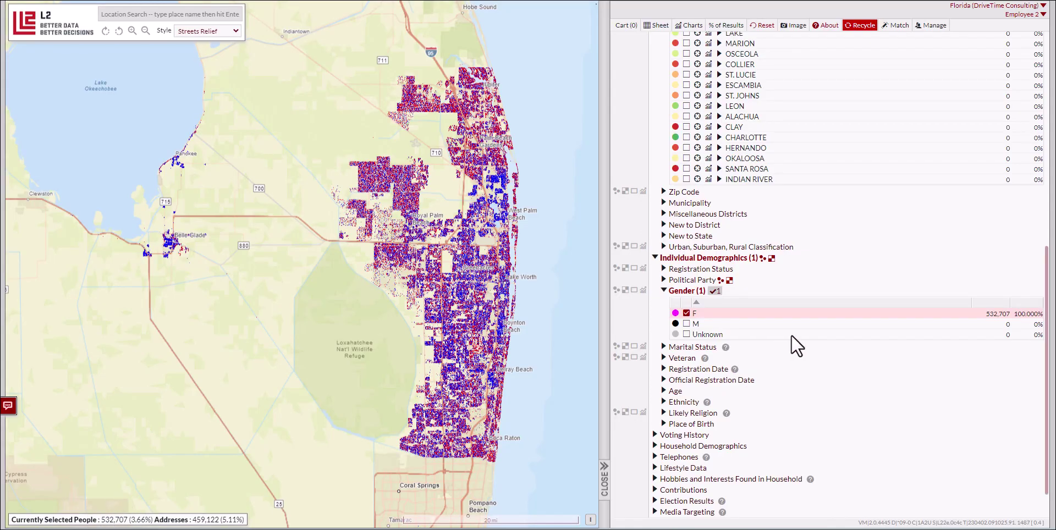
- Filter Age Range Based on Birth Year to 40 to 44, 45 to 49, 50 to 54, 55 to 64, and 65 and over
{"action": "scroll", "coordinate": [746, 378], "scroll_direction": "down", "scroll_amount": 1}
{"action": "left_click", "coordinate": [675, 346]}
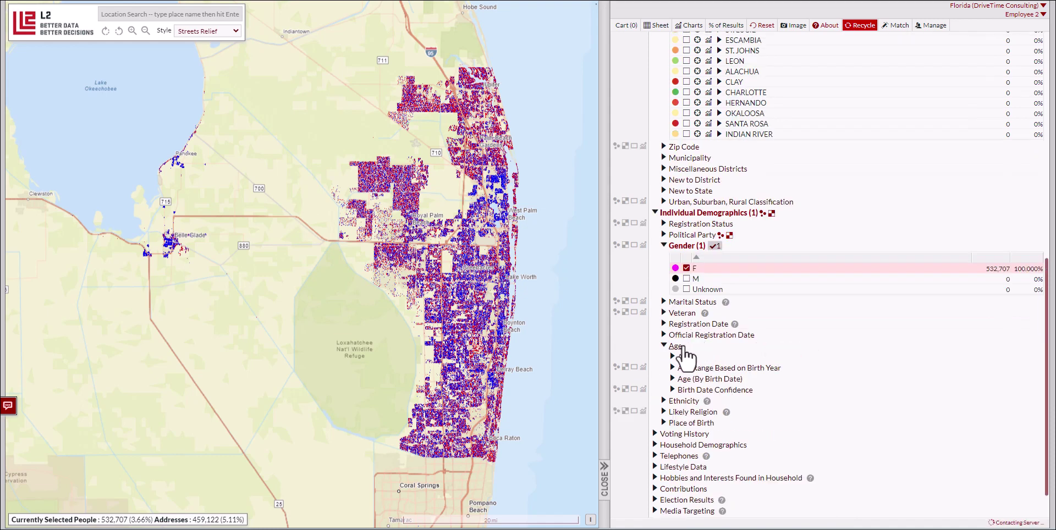
{"action": "left_click", "coordinate": [685, 358]}
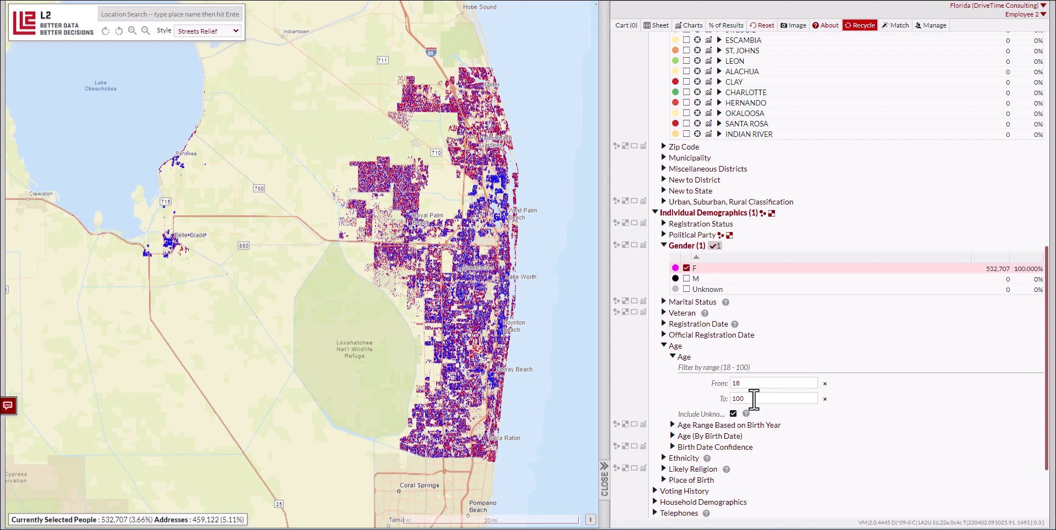
{"action": "left_click", "coordinate": [732, 425]}
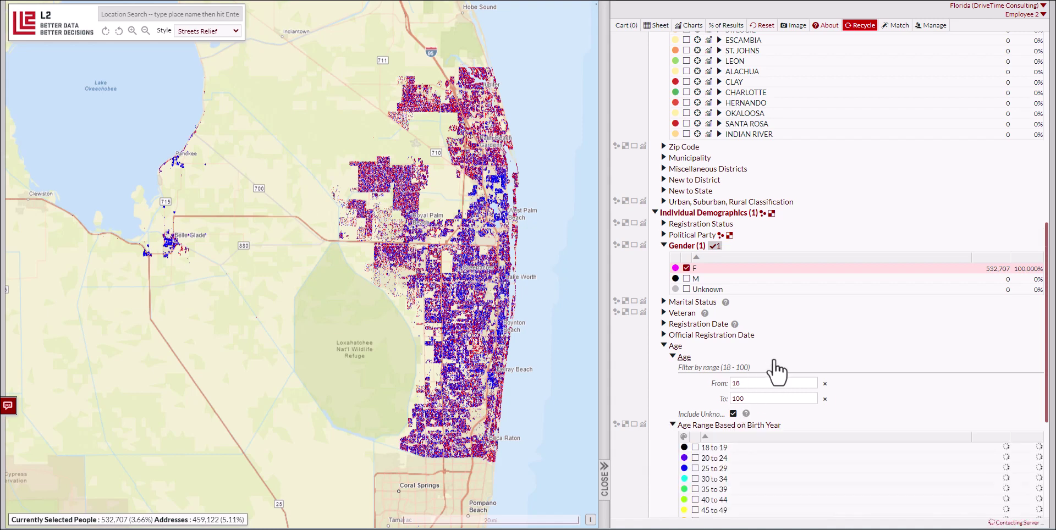
{"action": "scroll", "coordinate": [776, 374], "scroll_direction": "down", "scroll_amount": 4}
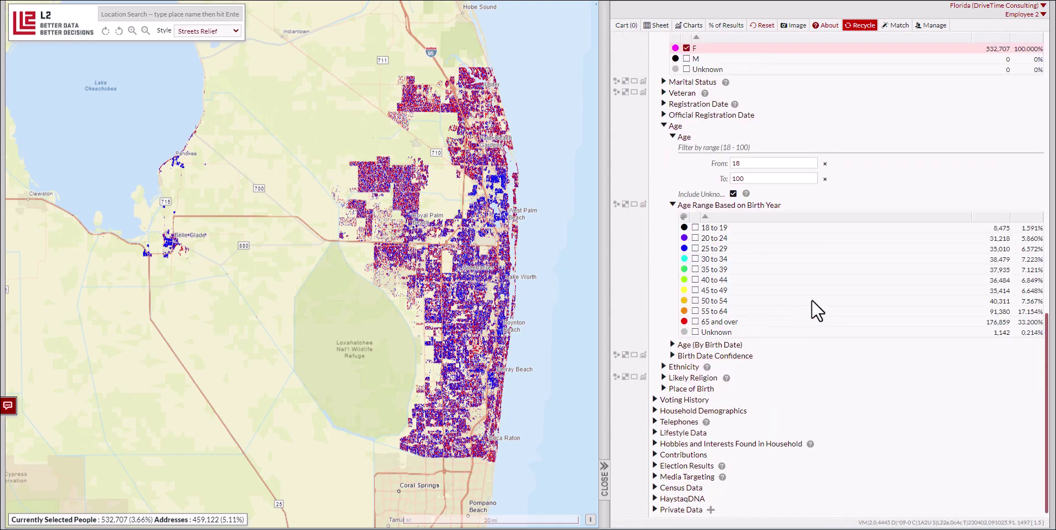
{"action": "left_click", "coordinate": [695, 279]}
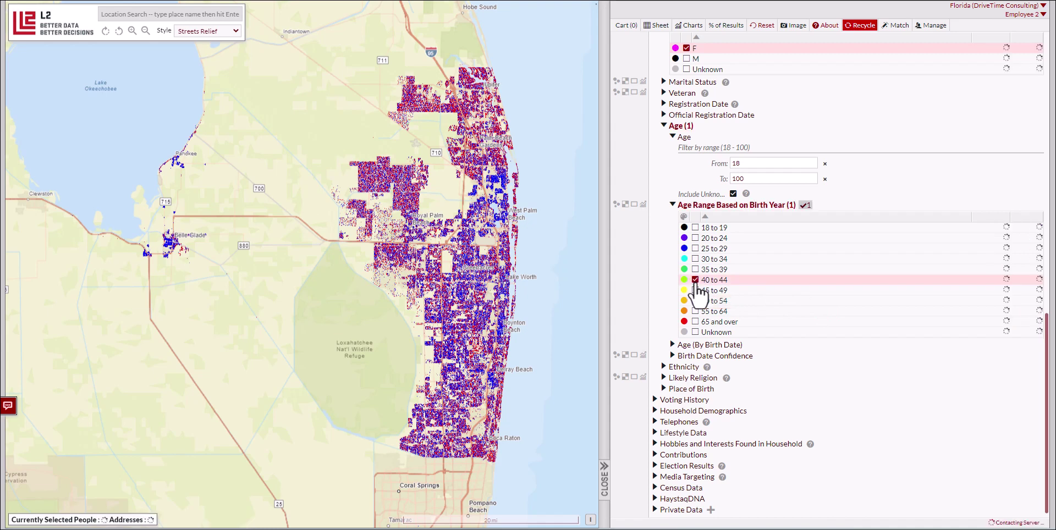
{"action": "left_click", "coordinate": [695, 290]}
{"action": "left_click", "coordinate": [695, 301]}
{"action": "left_click", "coordinate": [695, 311]}
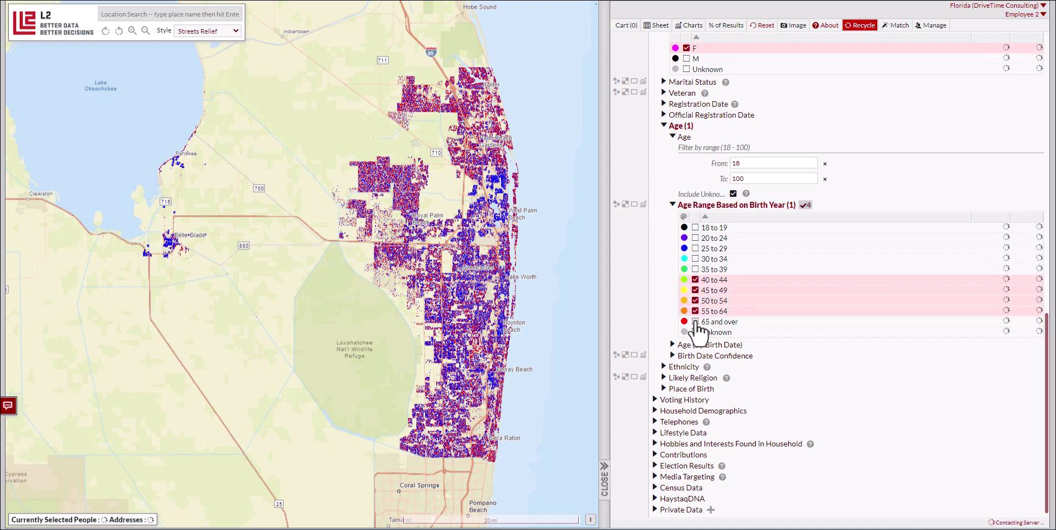
{"action": "left_click", "coordinate": [695, 321]}
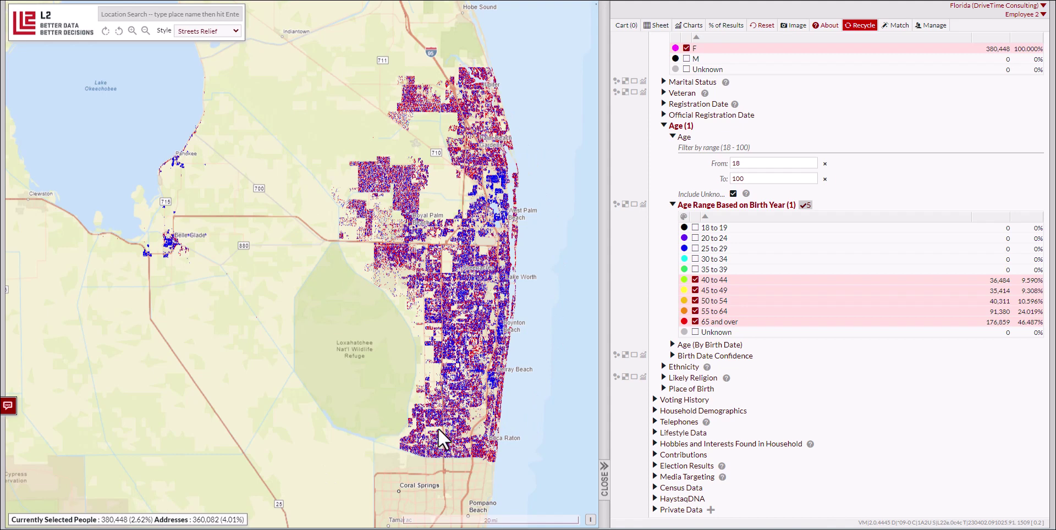
- Filter the telephone data to people whose Cell Phone Number Exists value is Yes
{"action": "scroll", "coordinate": [781, 316], "scroll_direction": "down", "scroll_amount": 1}
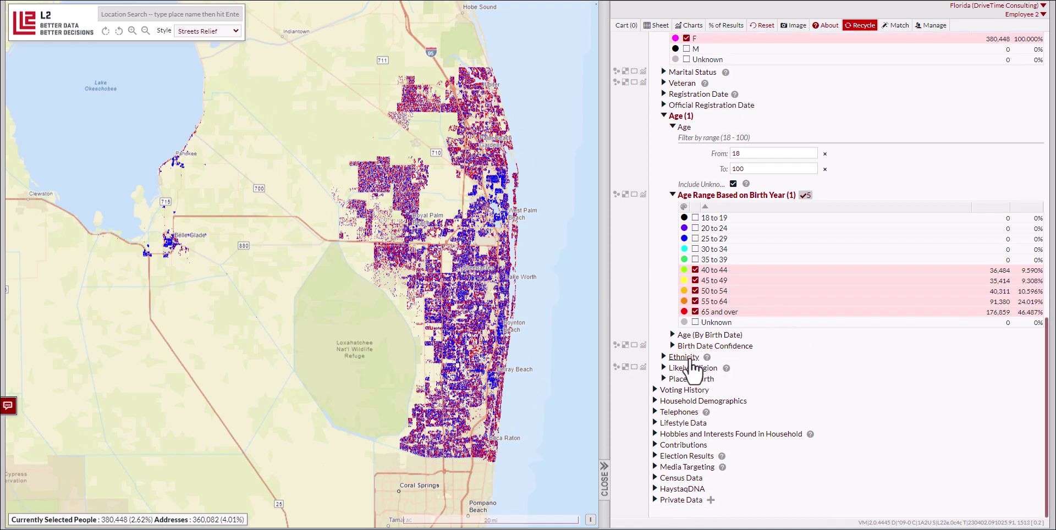
{"action": "left_click", "coordinate": [680, 412]}
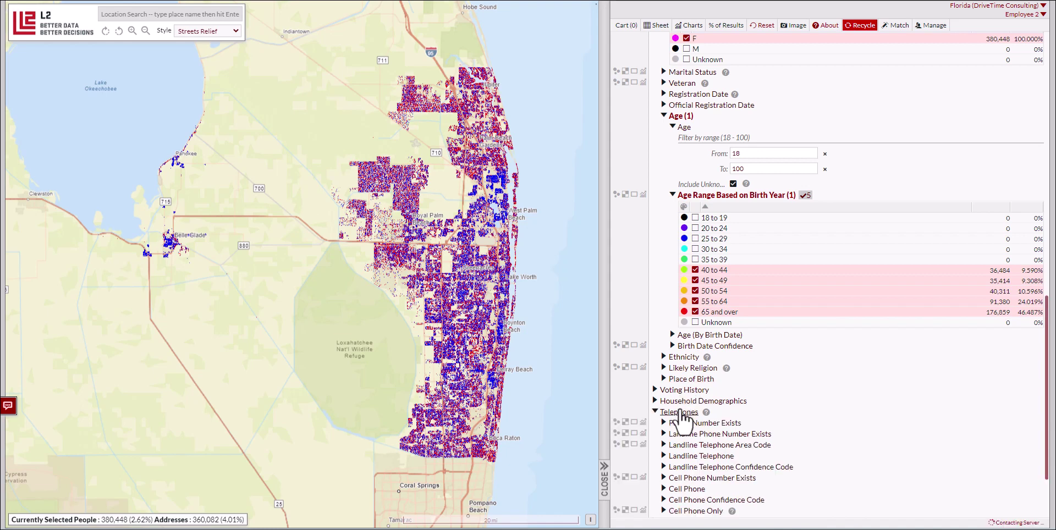
{"action": "scroll", "coordinate": [685, 398], "scroll_direction": "down", "scroll_amount": 2}
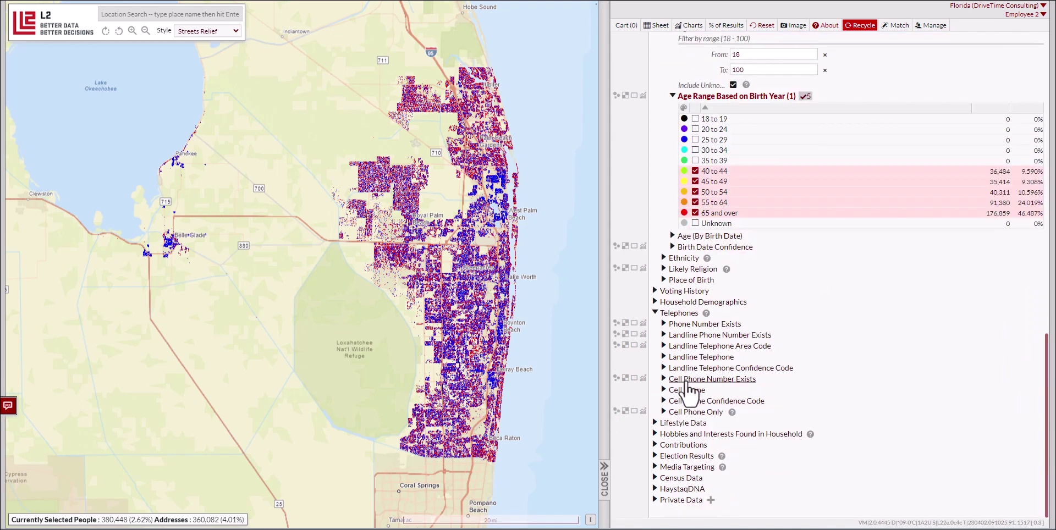
{"action": "left_click", "coordinate": [688, 379]}
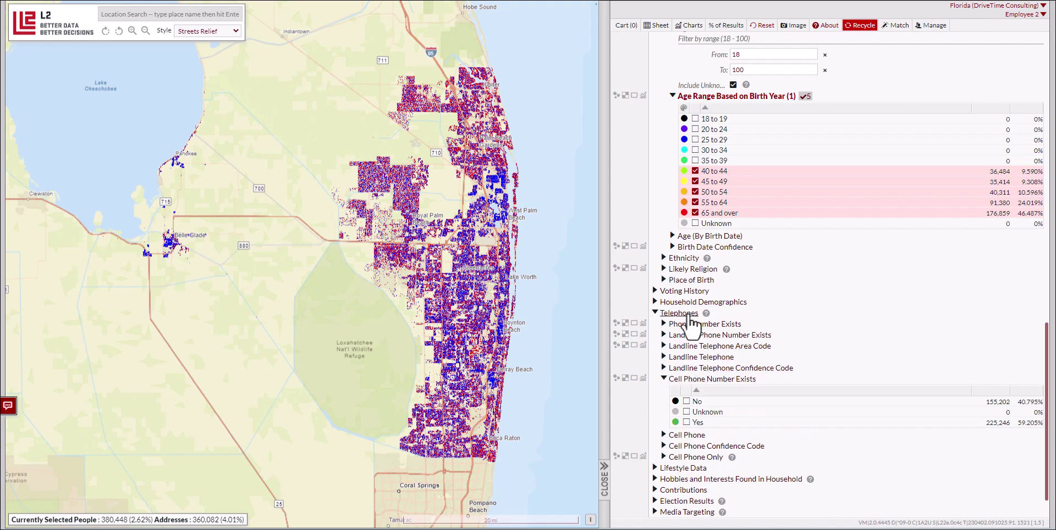
{"action": "left_click", "coordinate": [686, 422]}
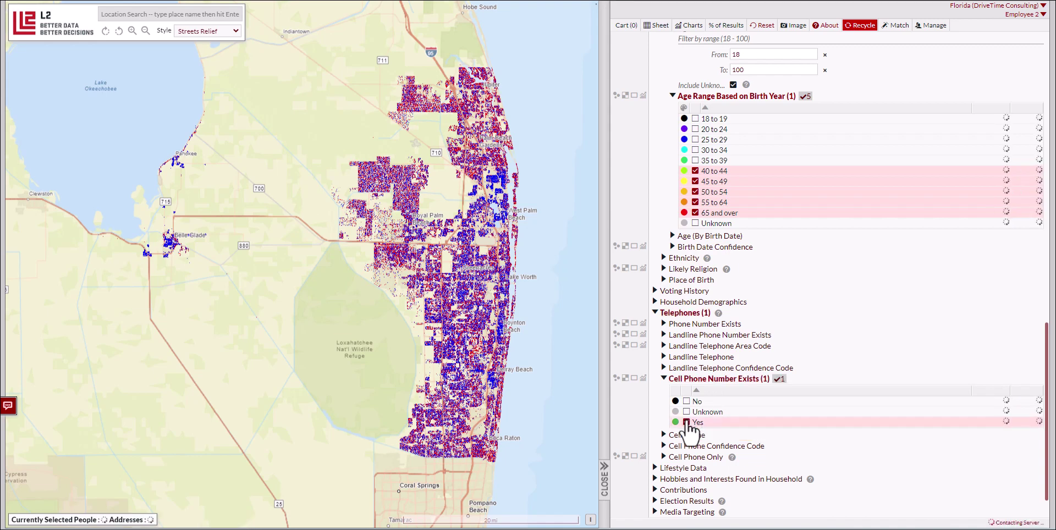